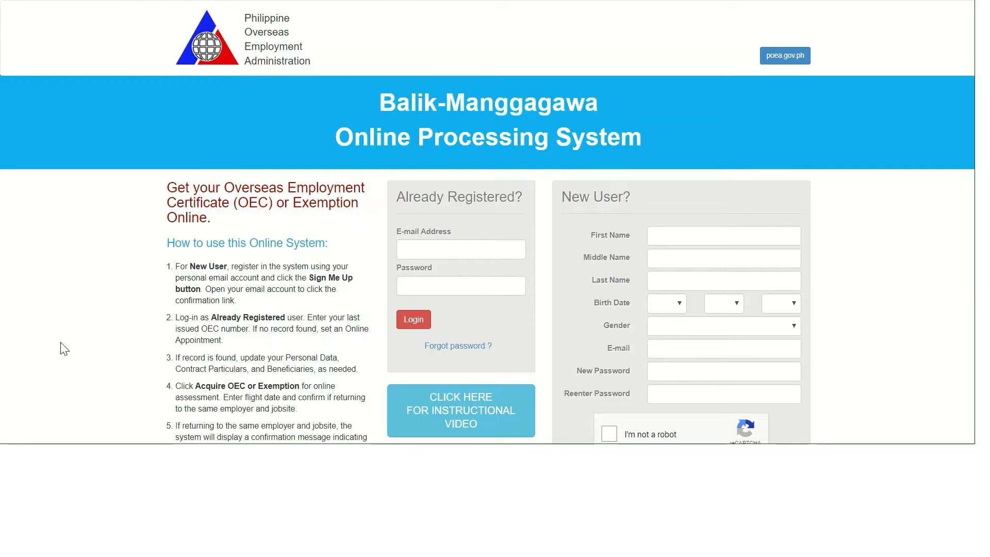
Log in with the saved account e-mail from autofill and the account password
left_click(404, 250)
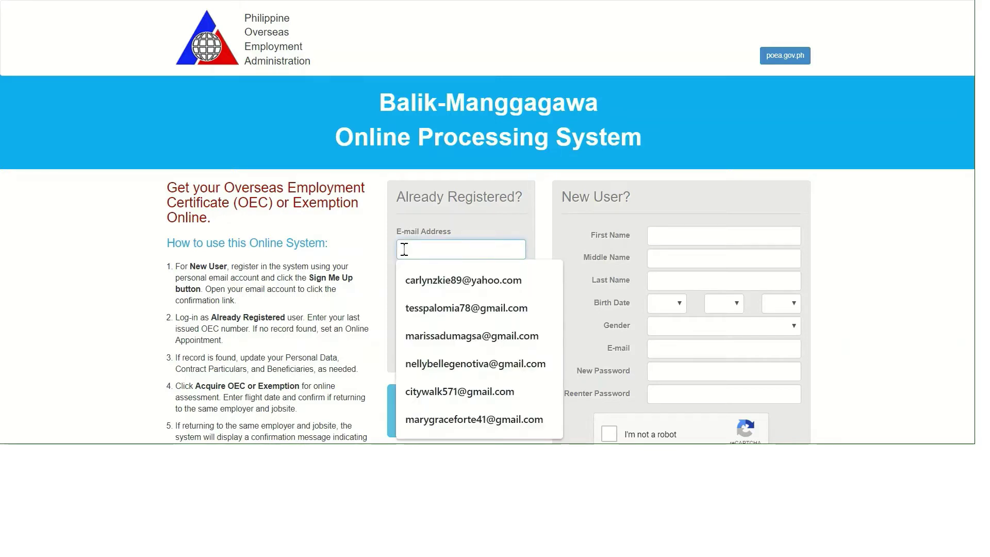
type("carnel")
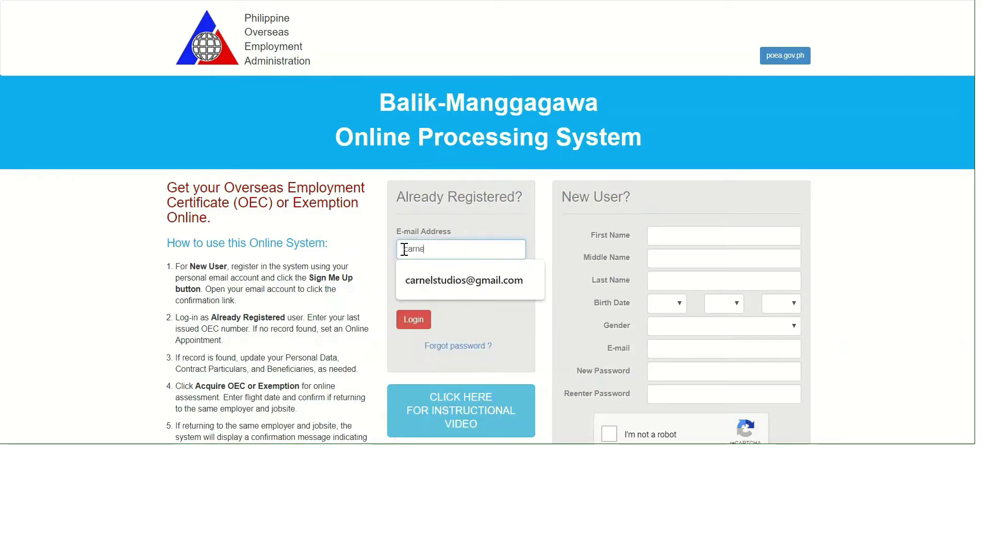
left_click(416, 269)
left_click(424, 287)
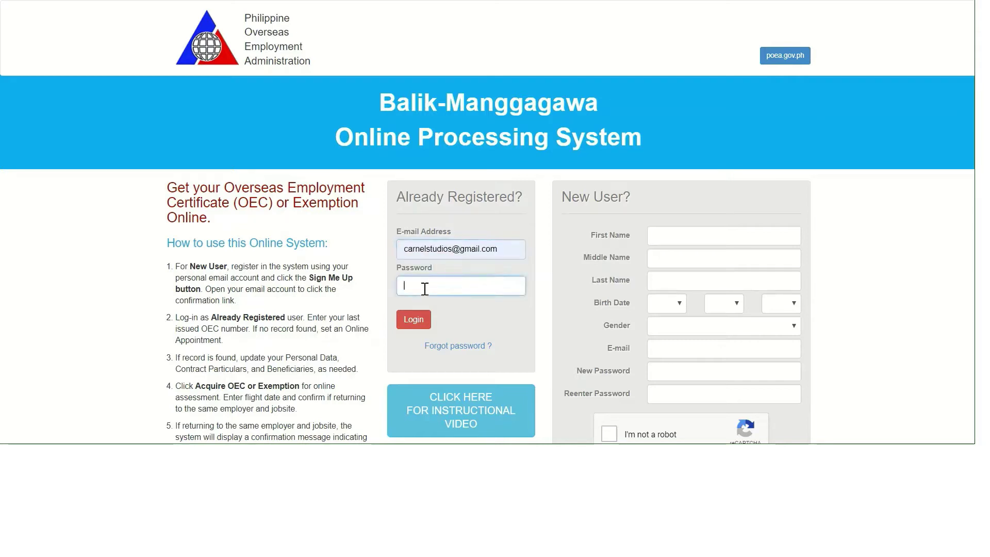
type("*********")
left_click(412, 324)
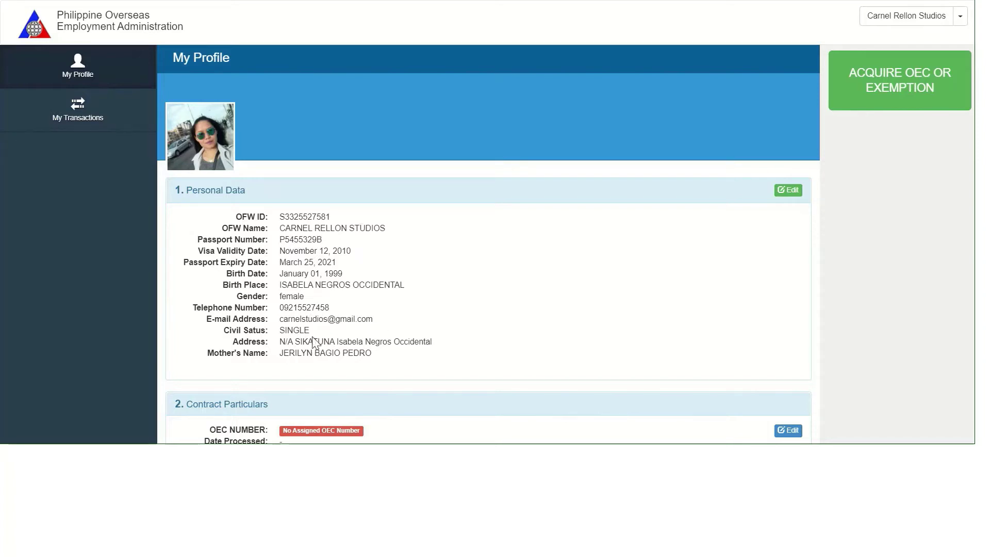
Scroll down to section 2 Contract Particulars and open it for editing
scroll(580, 385, "down", 2)
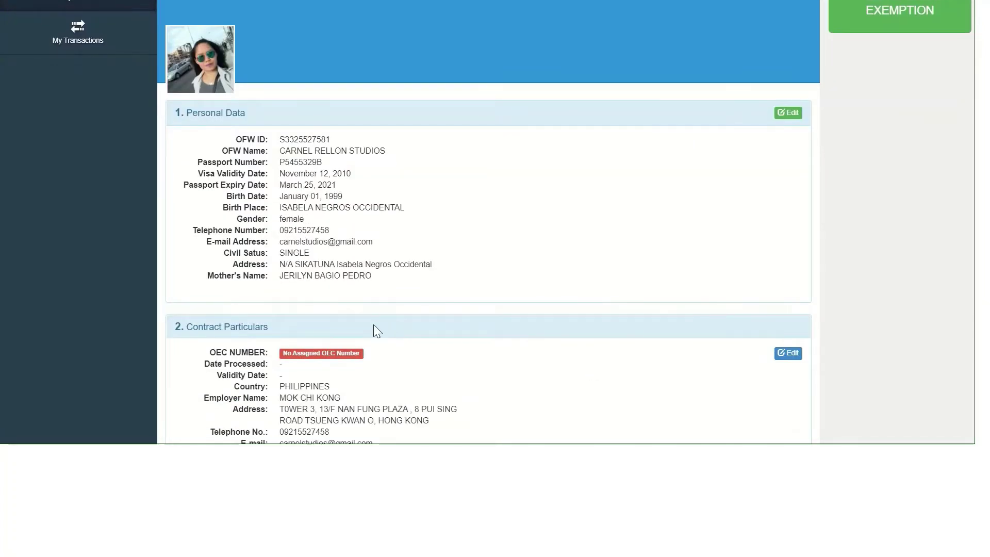
scroll(374, 330, "down", 4)
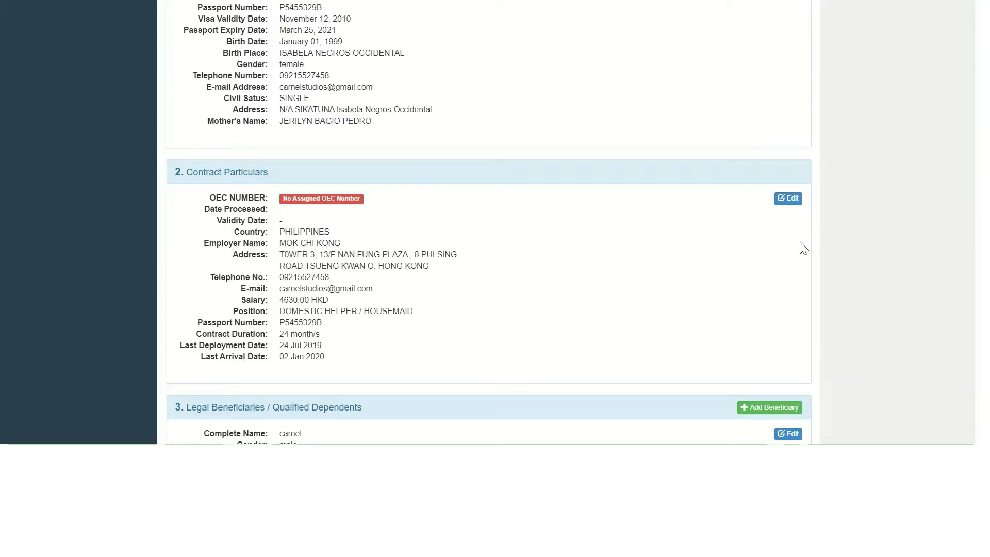
left_click(789, 202)
scroll(645, 191, "down", 3)
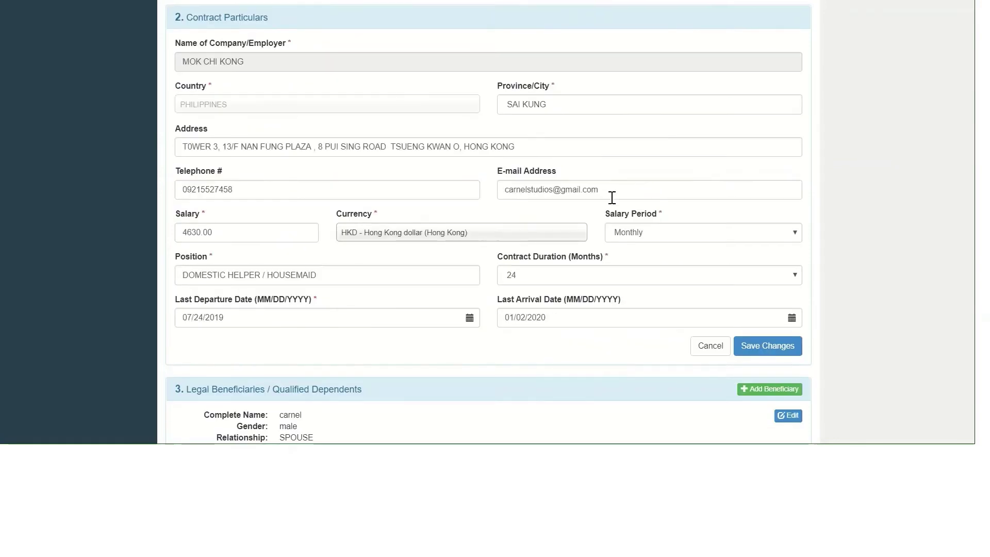
scroll(613, 198, "down", 2)
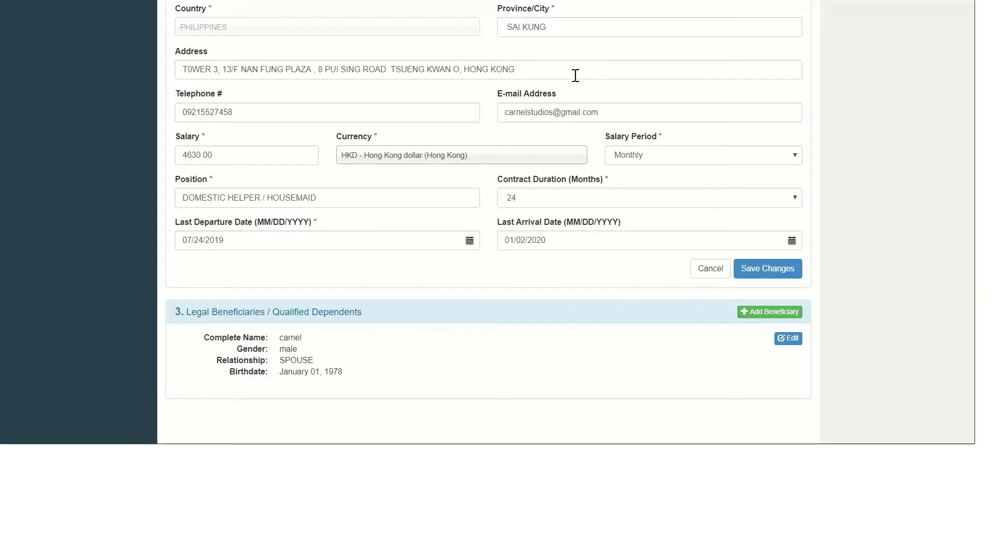
left_click(543, 69)
scroll(398, 62, "up", 1)
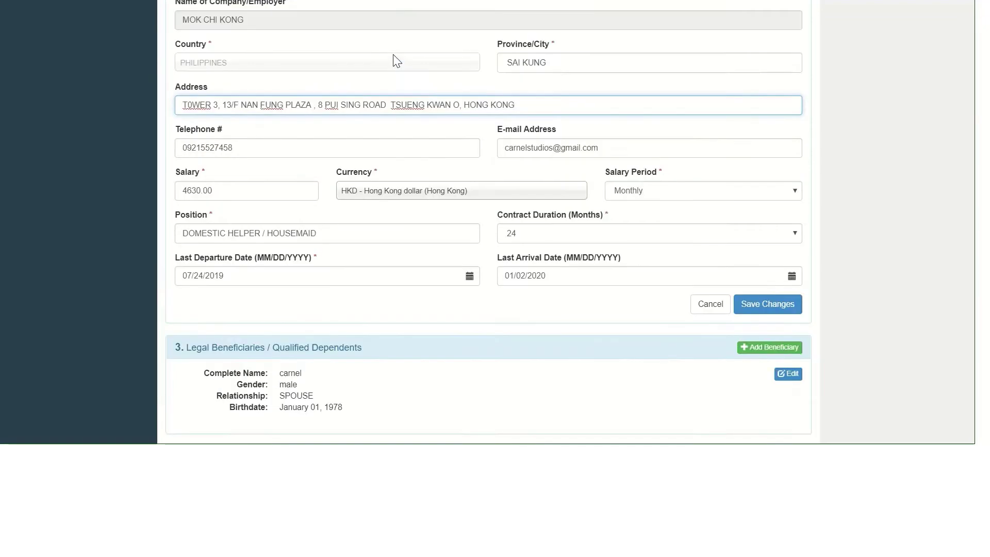
scroll(461, 76, "down", 3)
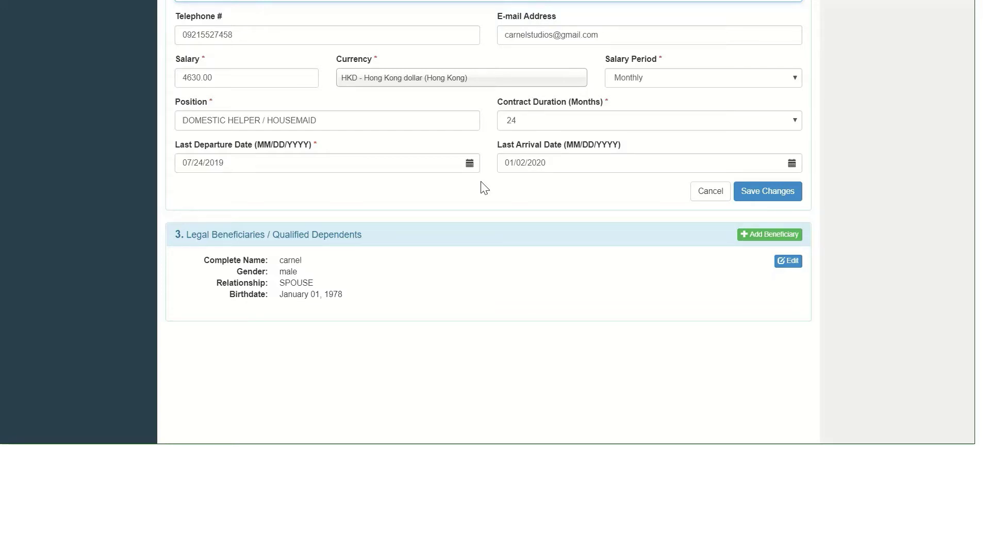
left_click(238, 77)
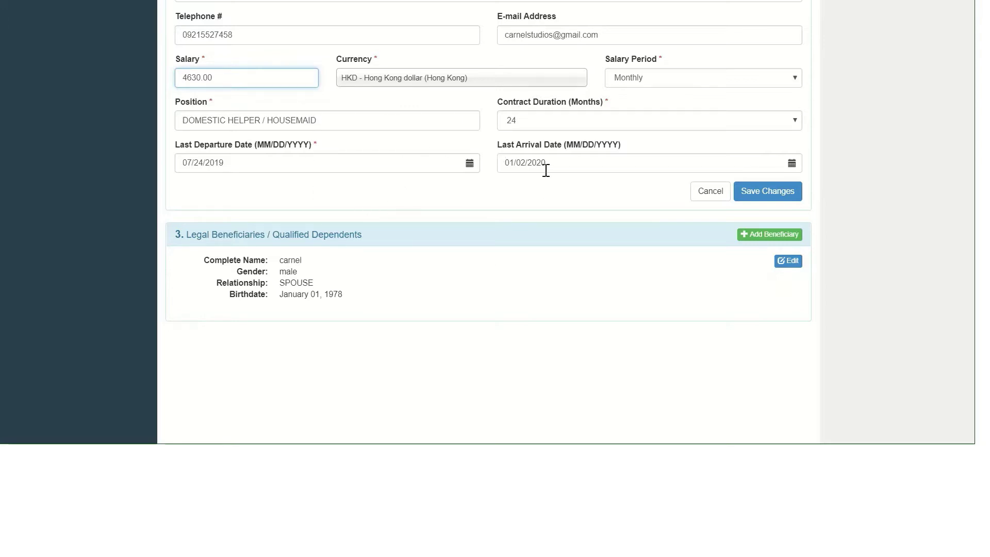
triple_click(243, 163)
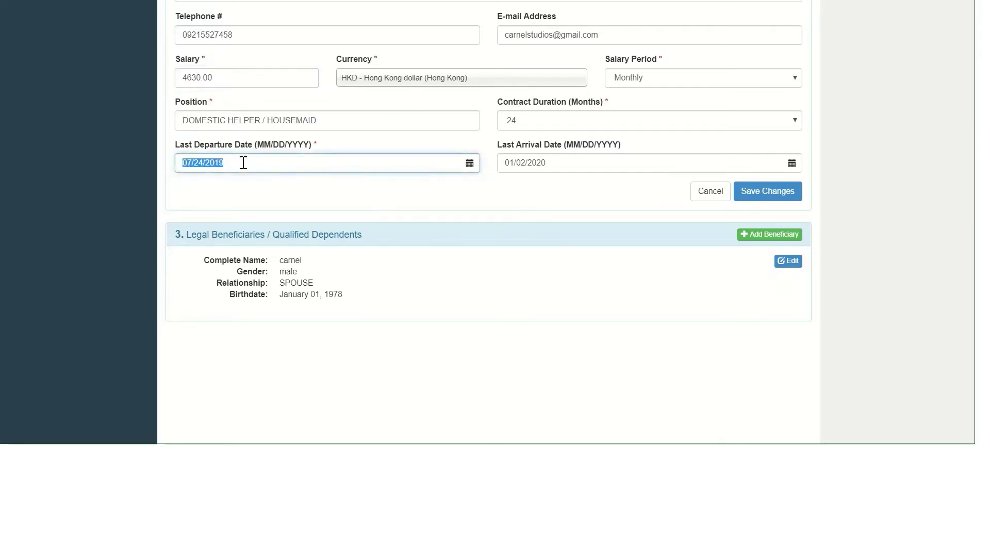
triple_click(567, 164)
left_click(493, 197)
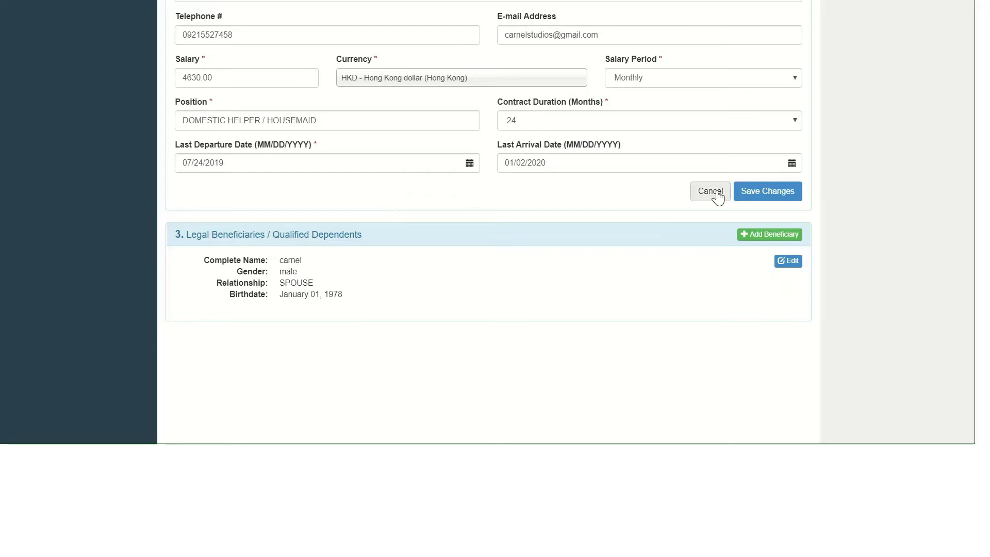
double_click(562, 162)
left_click(563, 167)
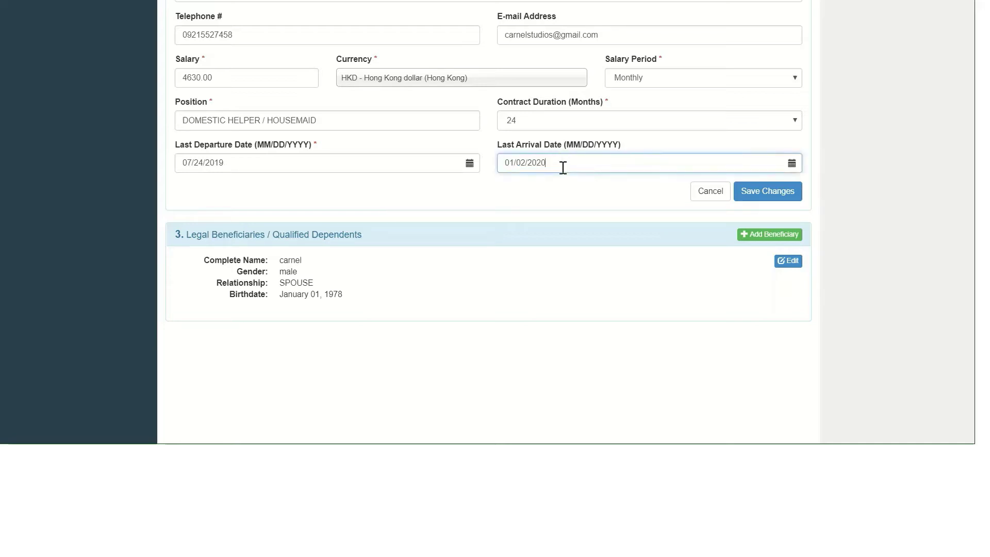
Change Last Arrival Date from 01/02/2020 to 02/11/2020 and save the contract particulars
left_click(502, 163)
key("BackSpace")
key("BackSpace")
type("02")
left_click(526, 163)
key("BackSpace")
key("BackSpace")
type("11")
left_click(794, 164)
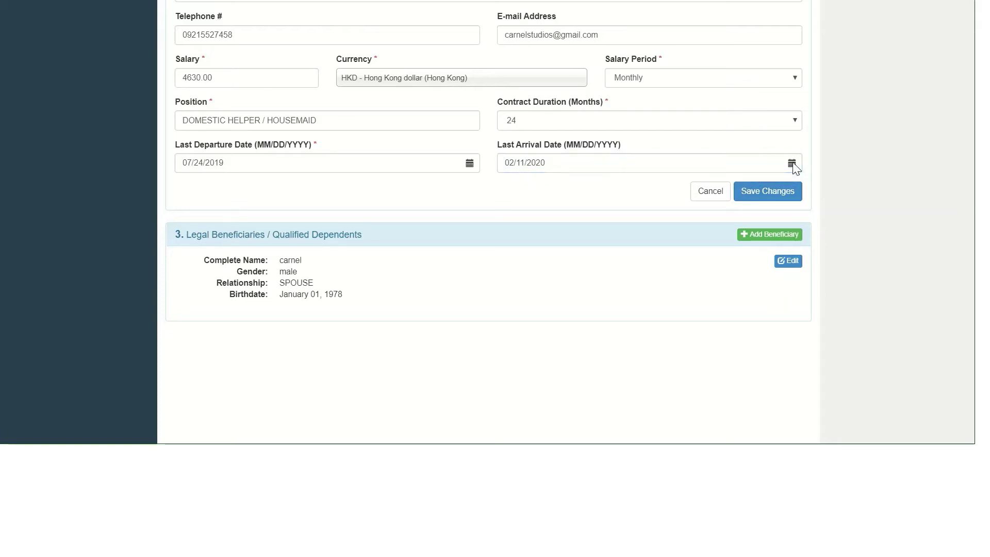
left_click(785, 194)
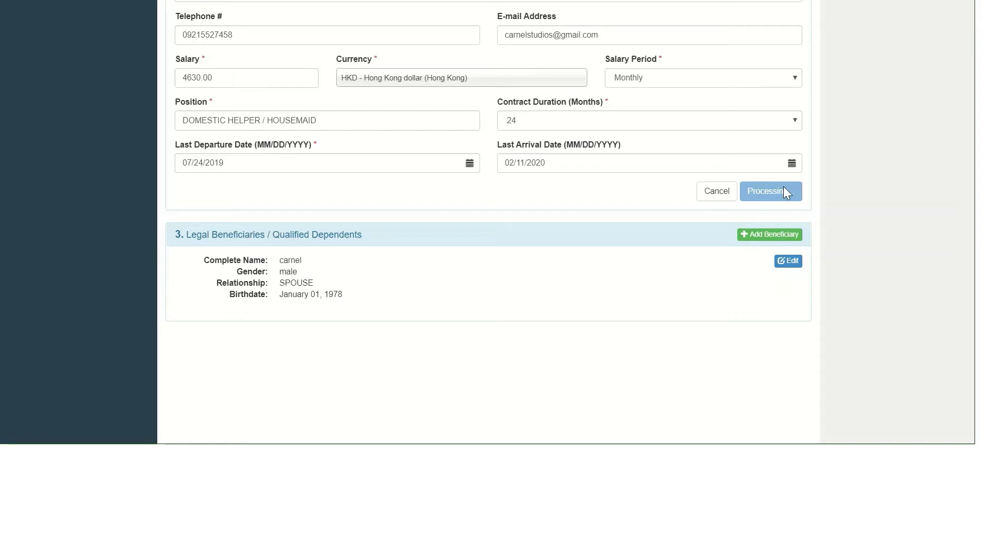
Scroll through My Profile to review Personal Data and the saved Last Arrival Date 11 Feb 2020
scroll(453, 258, "down", 9)
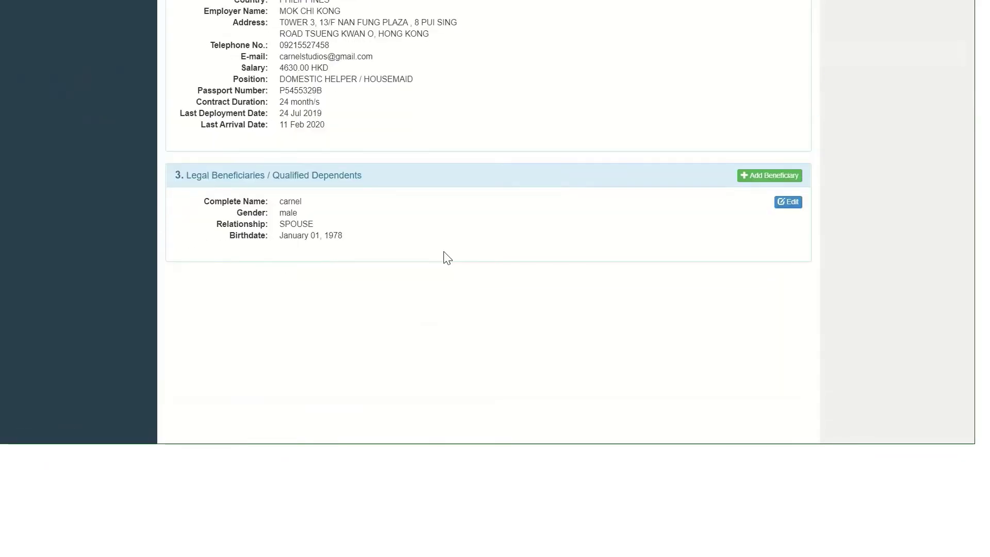
scroll(361, 257, "up", 3)
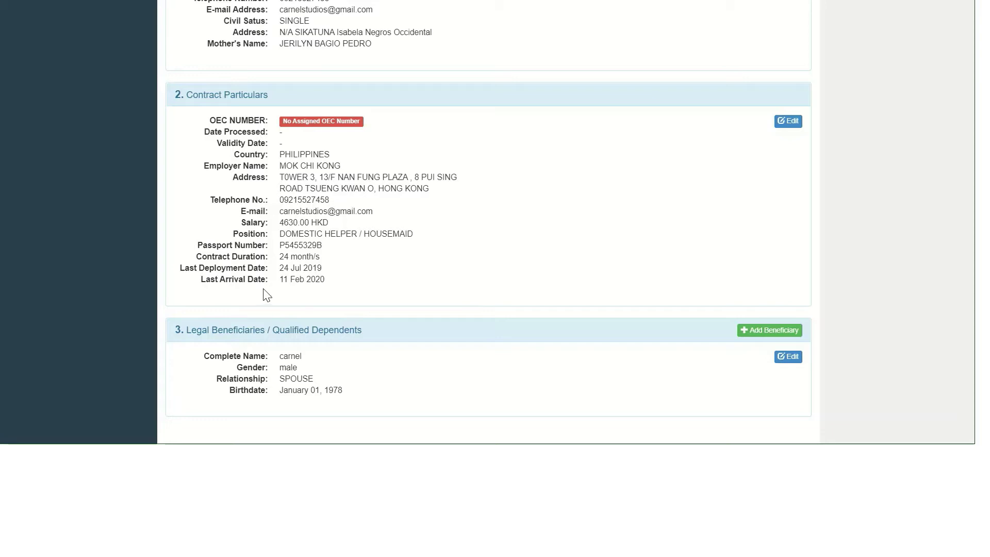
scroll(638, 194, "down", 5)
scroll(637, 194, "up", 3)
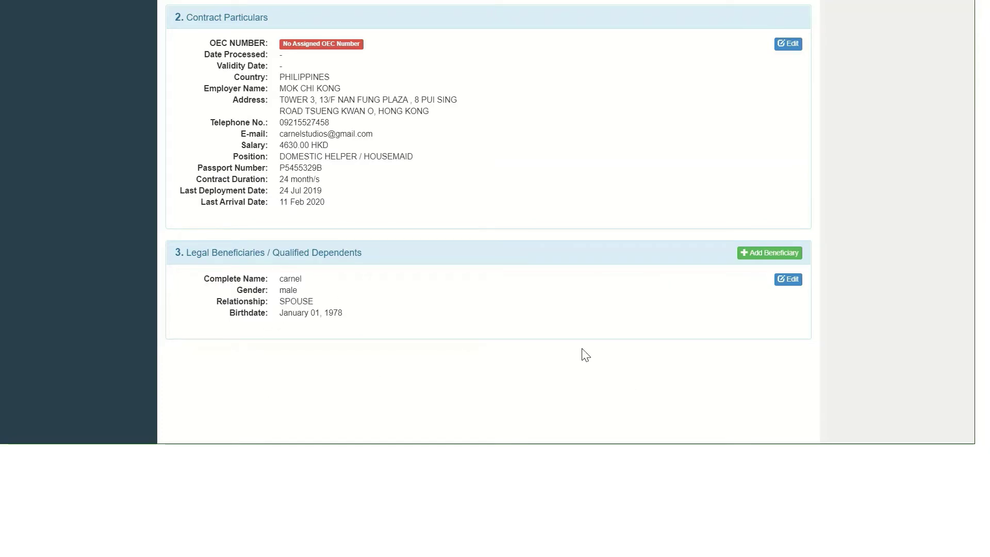
scroll(584, 354, "up", 3)
scroll(939, 257, "down", 3)
scroll(935, 250, "up", 8)
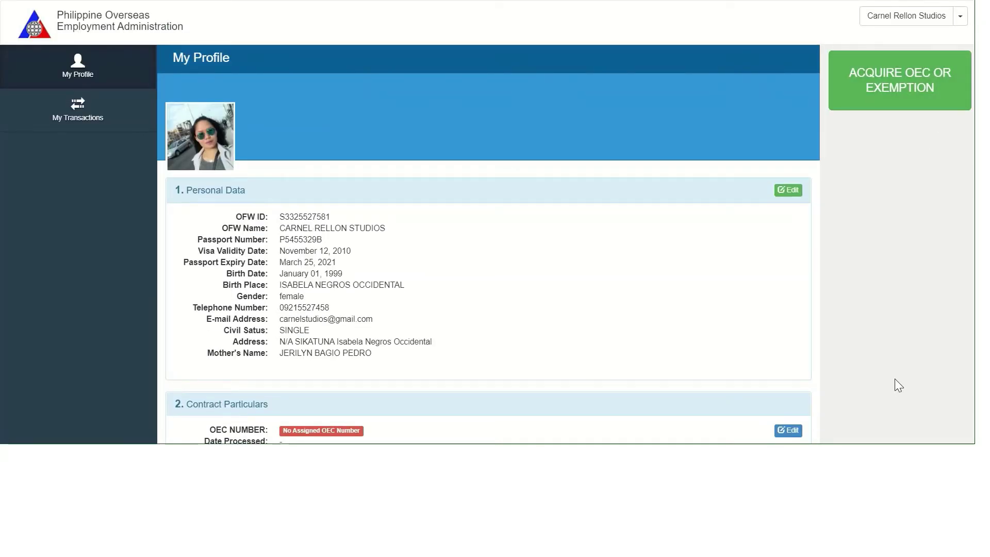
Start an OEC or Exemption request and submit flight schedule 03/11/2020
left_click(886, 90)
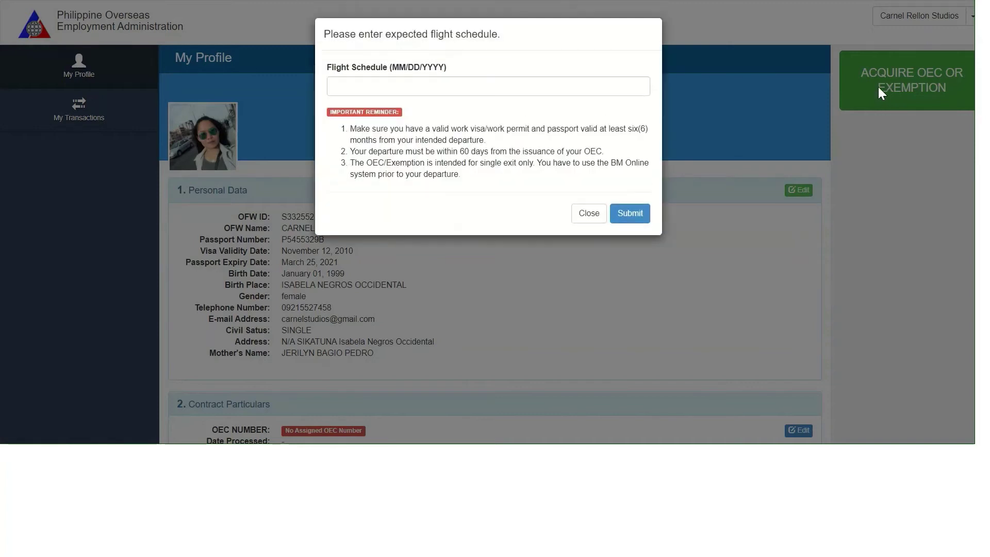
left_click(334, 86)
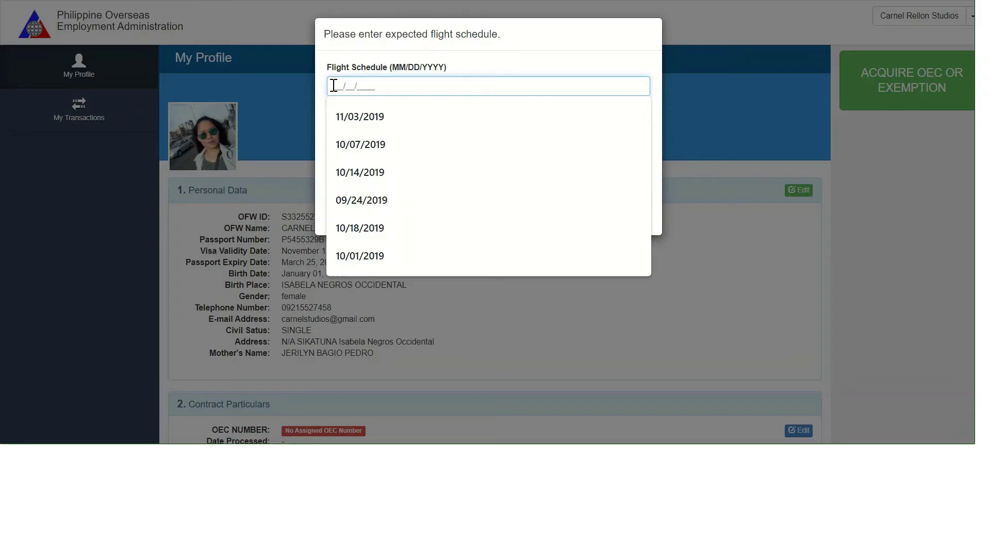
left_click(333, 87)
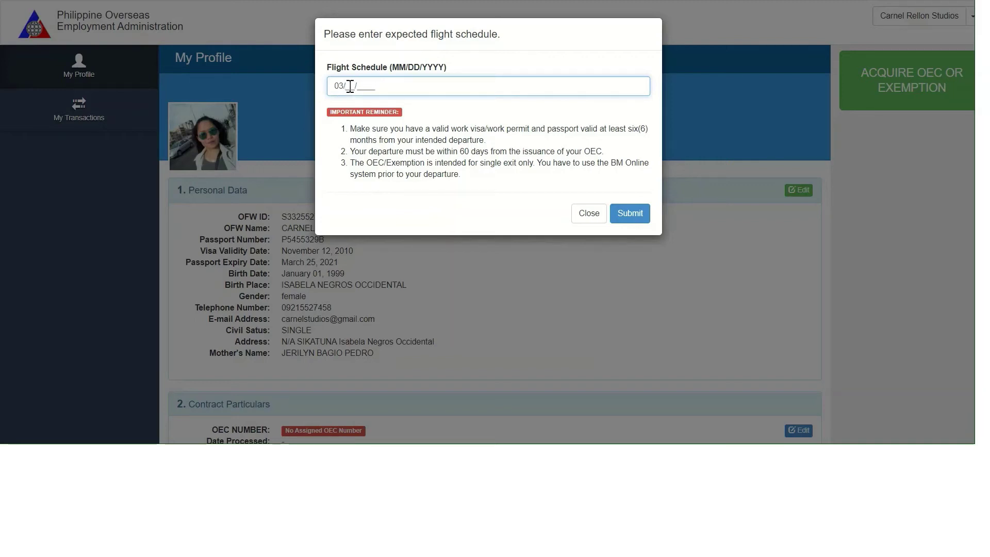
type("11/2020")
left_click(640, 219)
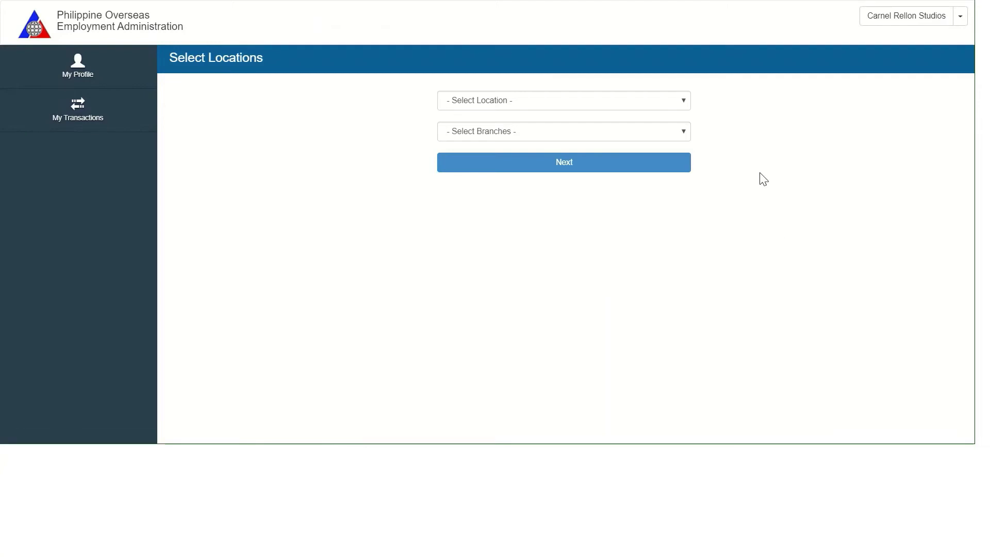
Pick POLO : Asia as location and Hong Kong as branch, then continue to the calendar
left_click(639, 103)
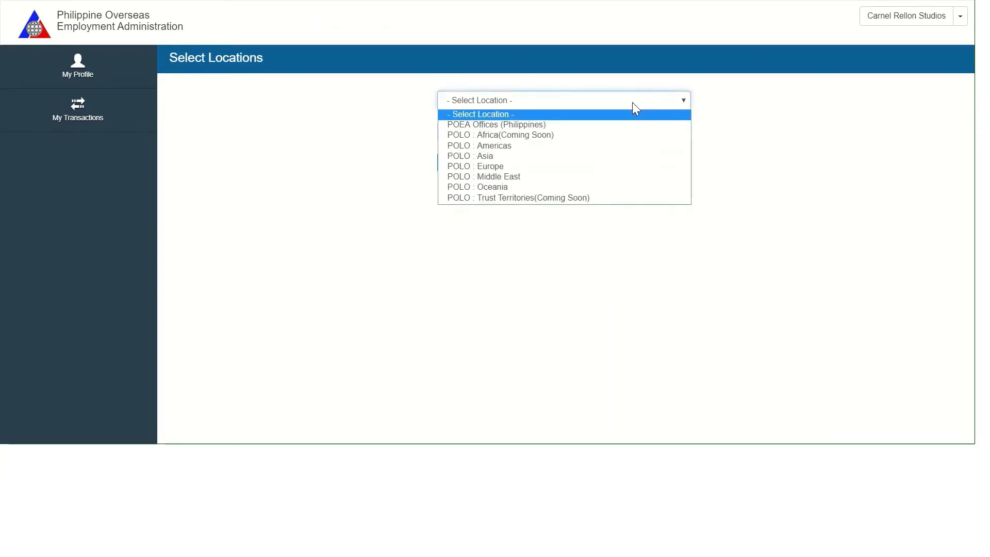
left_click(491, 154)
left_click(633, 134)
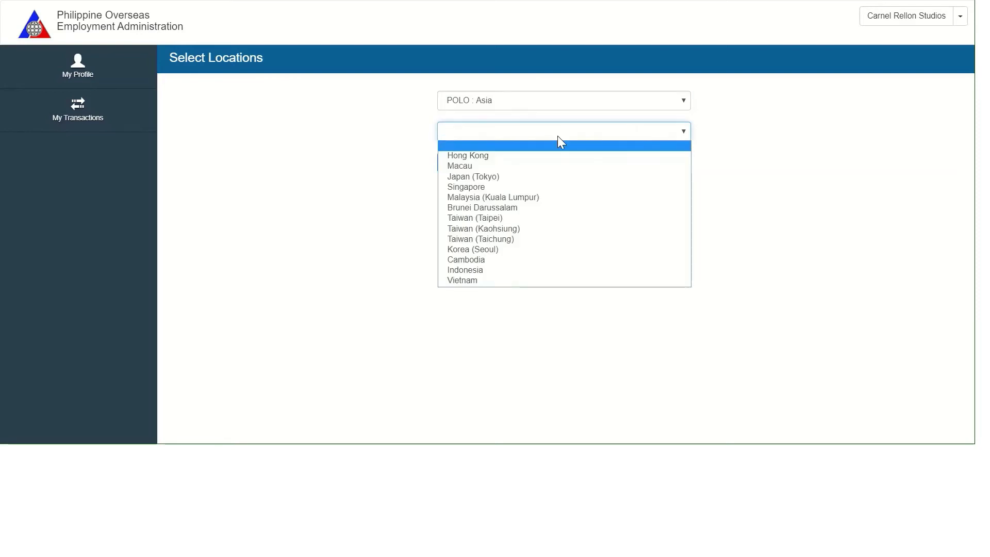
left_click(507, 157)
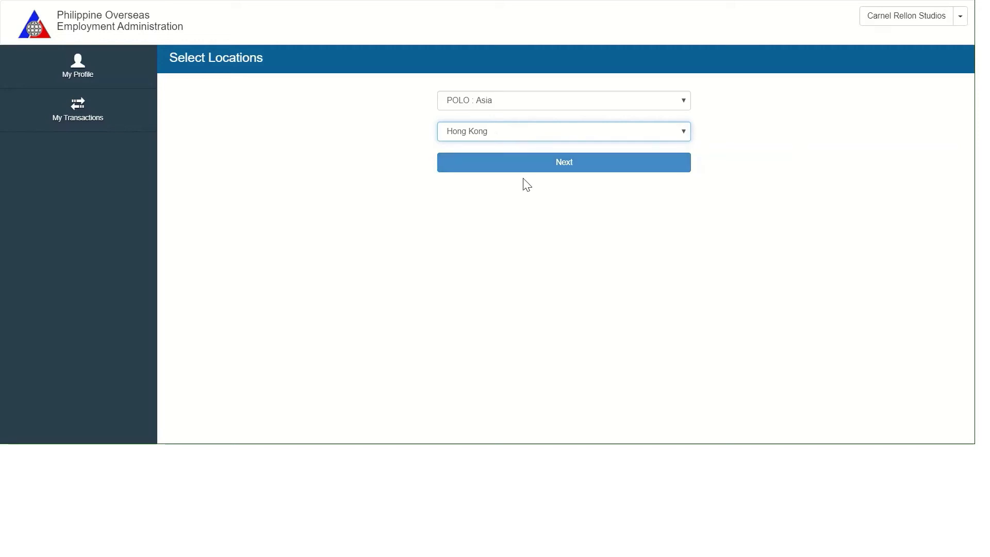
left_click(523, 162)
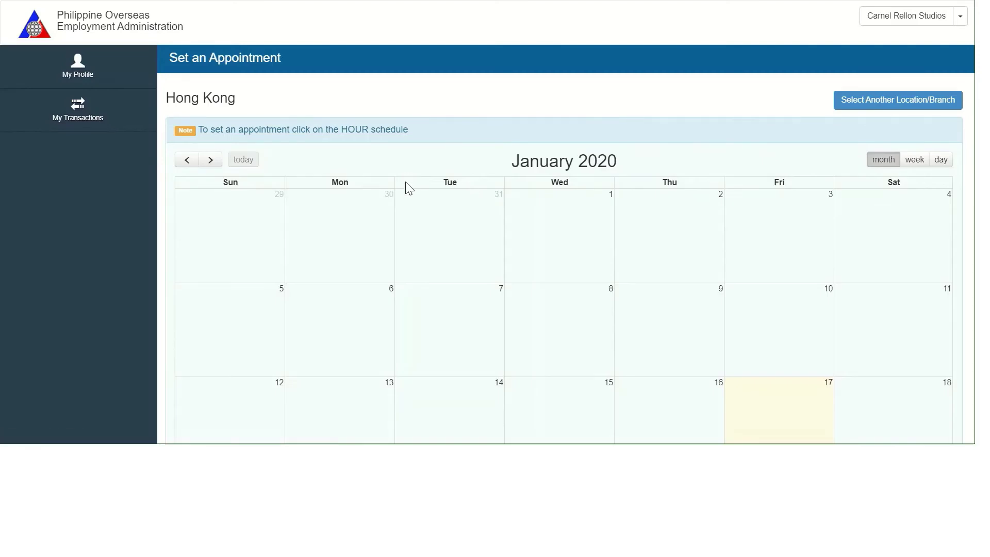
Select the 10:00 slot on January 19, 2020 in the Hong Kong calendar
scroll(189, 374, "down", 3)
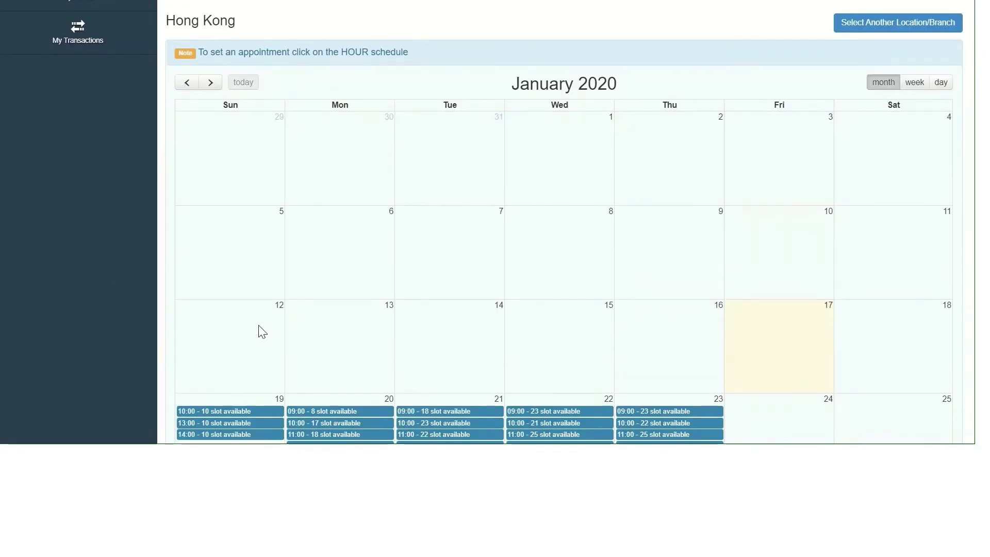
scroll(392, 184, "down", 2)
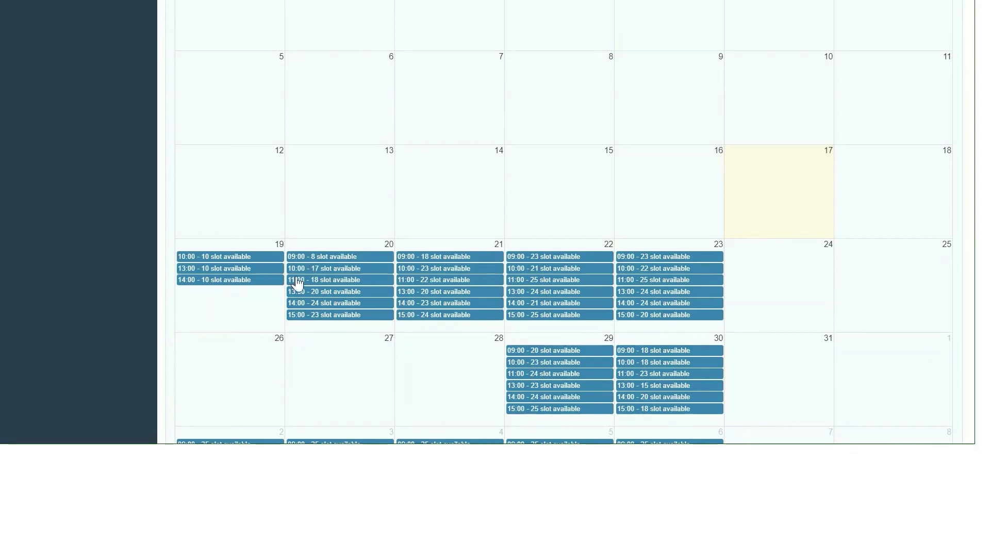
scroll(296, 285, "up", 5)
scroll(253, 186, "down", 7)
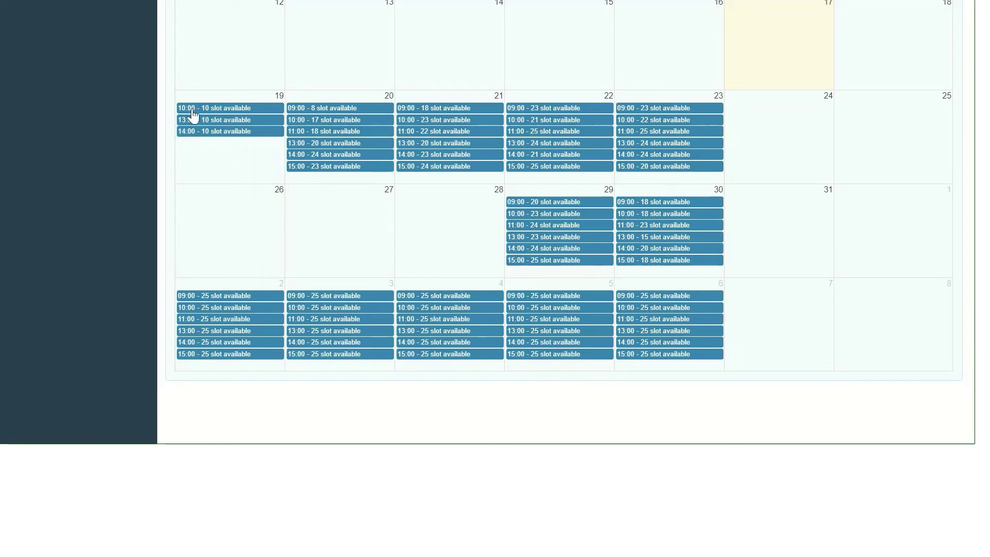
left_click(246, 108)
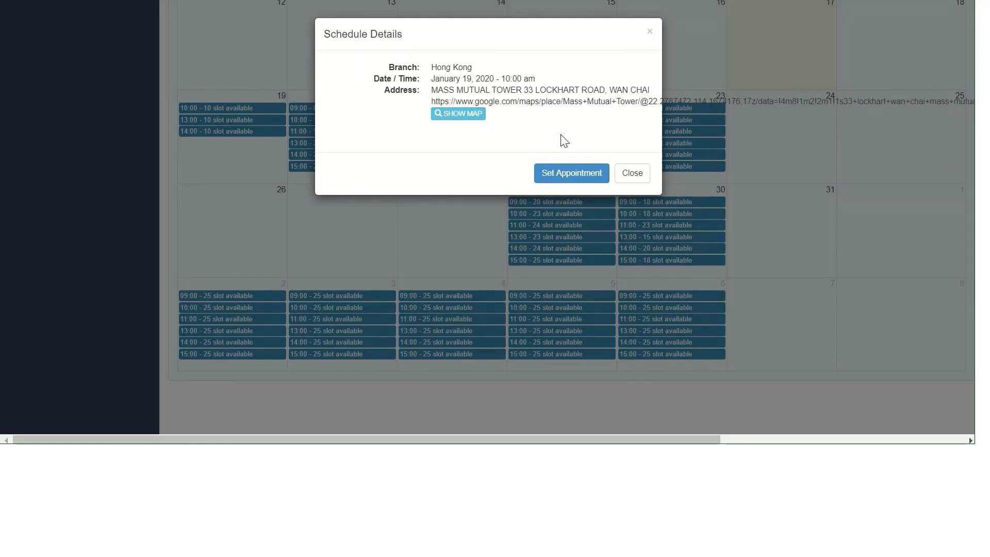
Confirm the January 19, 2020 10:00 AM Hong Kong appointment with Set Appointment
left_click(551, 173)
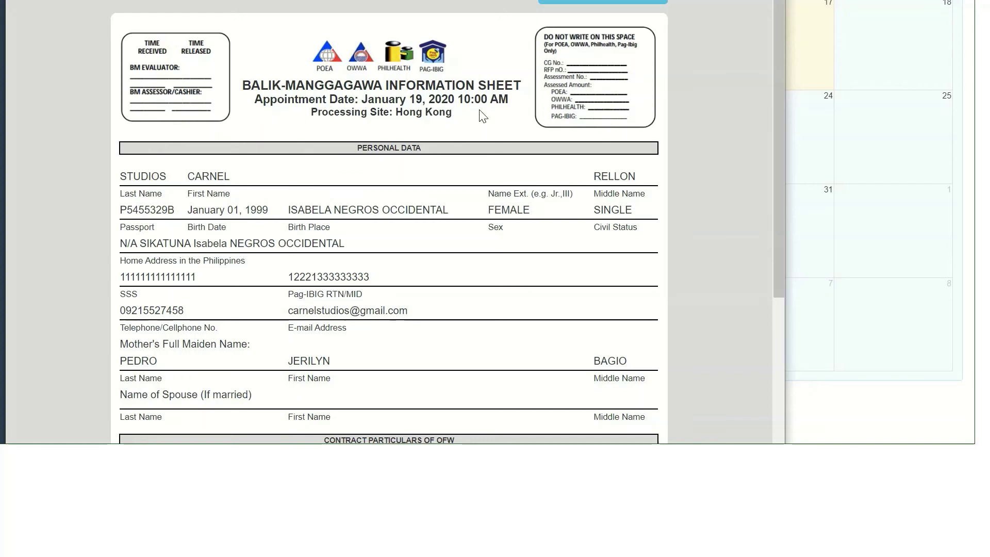
scroll(411, 139, "down", 5)
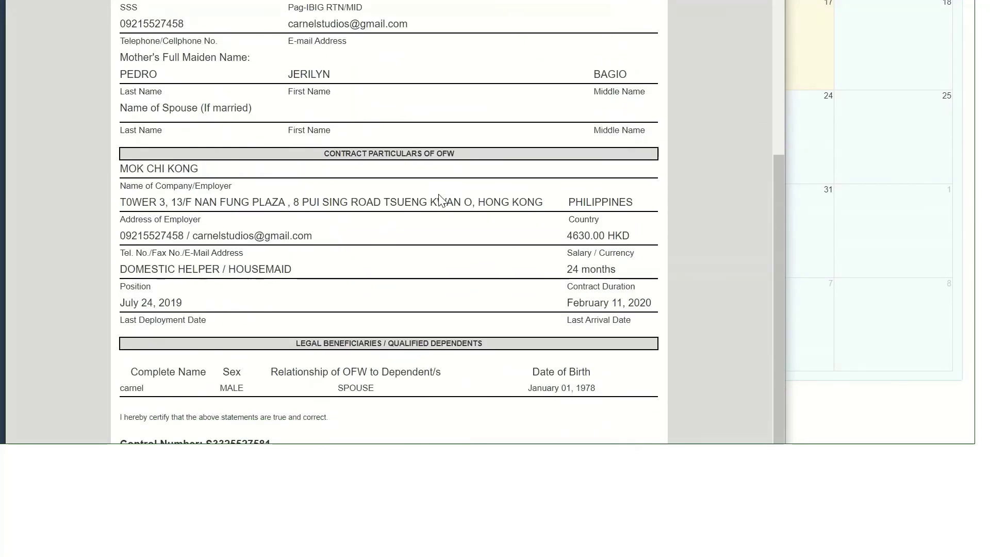
scroll(481, 296, "up", 5)
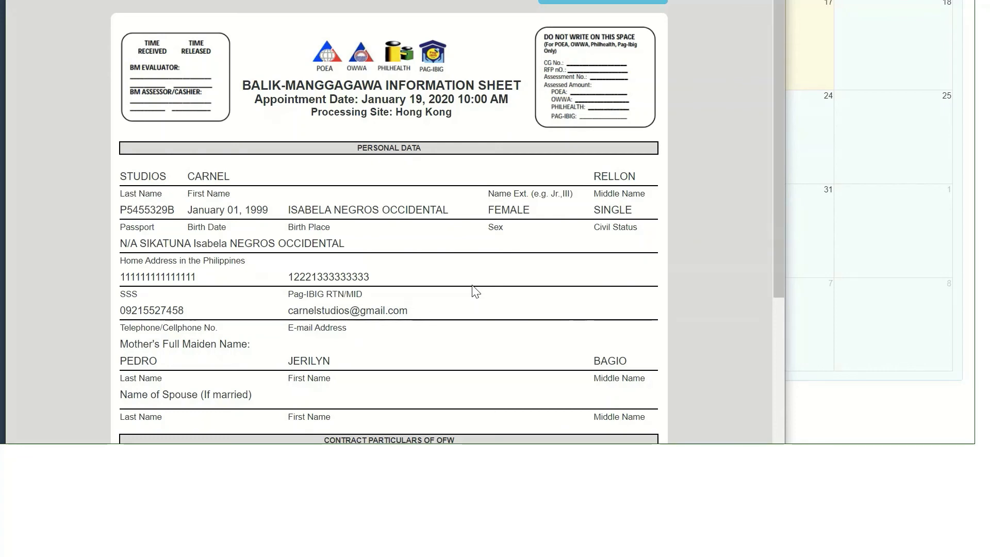
scroll(464, 299, "down", 5)
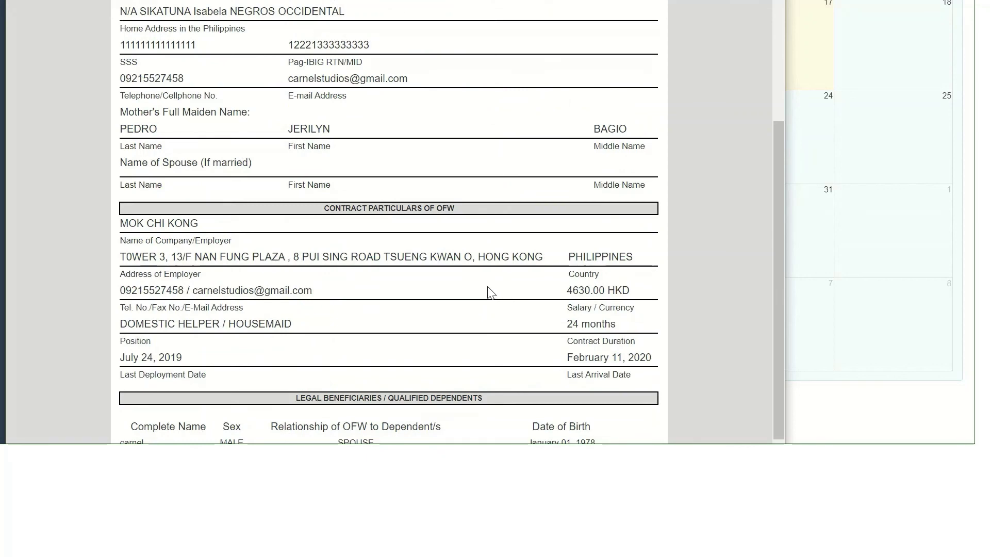
scroll(484, 292, "down", 1)
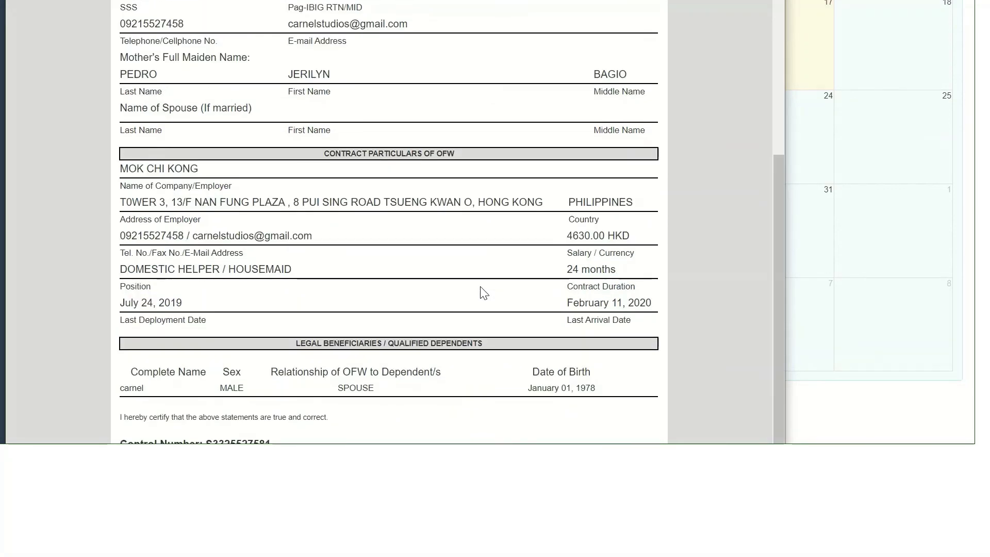
scroll(482, 289, "up", 5)
scroll(479, 290, "down", 2)
scroll(476, 291, "up", 3)
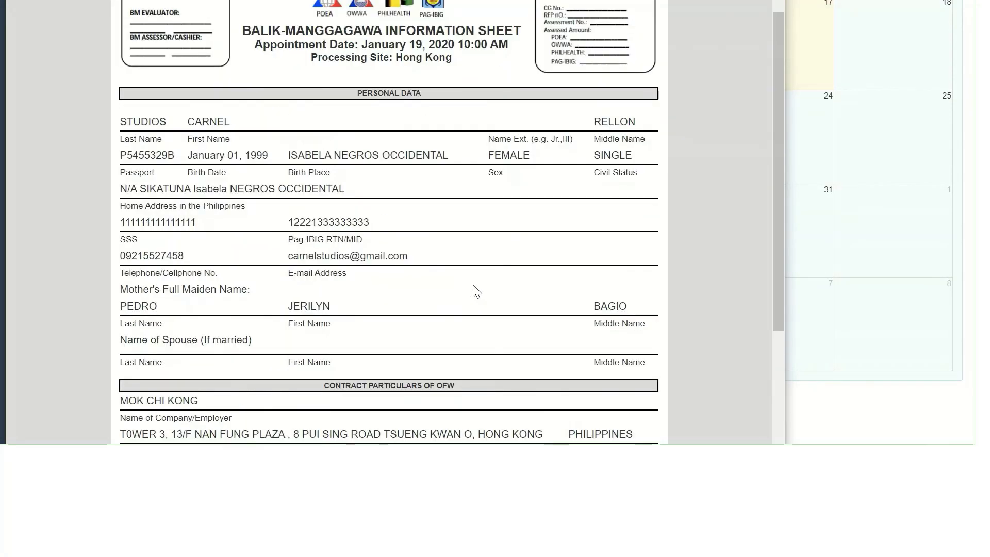